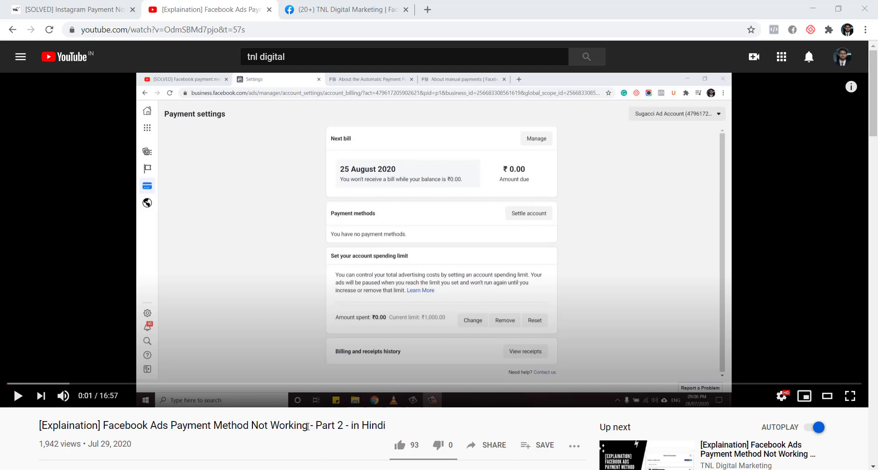
# - Highlight 'Facebook Ads Payment Method Not Working' in the title, skim the comments, then bring up Photos
pyautogui.moveTo(308, 426); pyautogui.dragTo(104, 424)
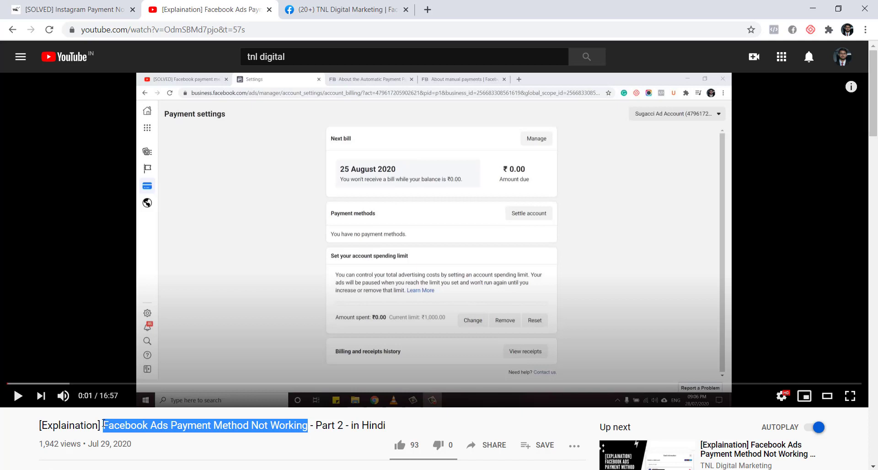
pyautogui.click(254, 441)
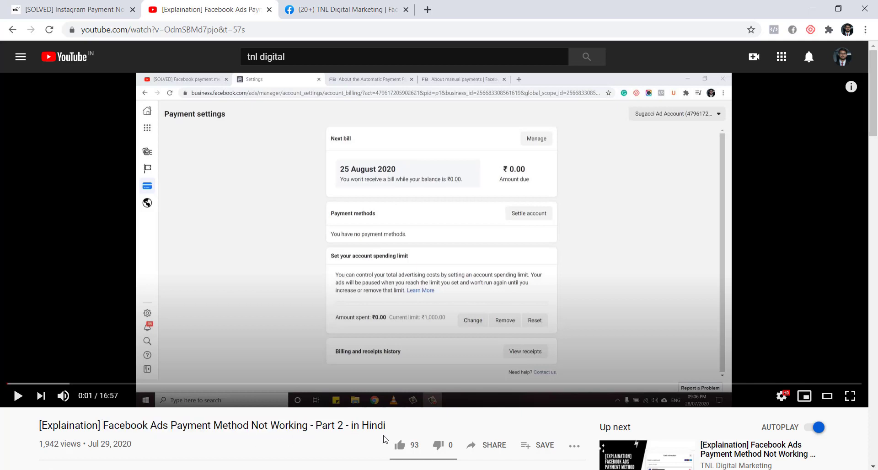
pyautogui.scroll(-9, 108, 266)
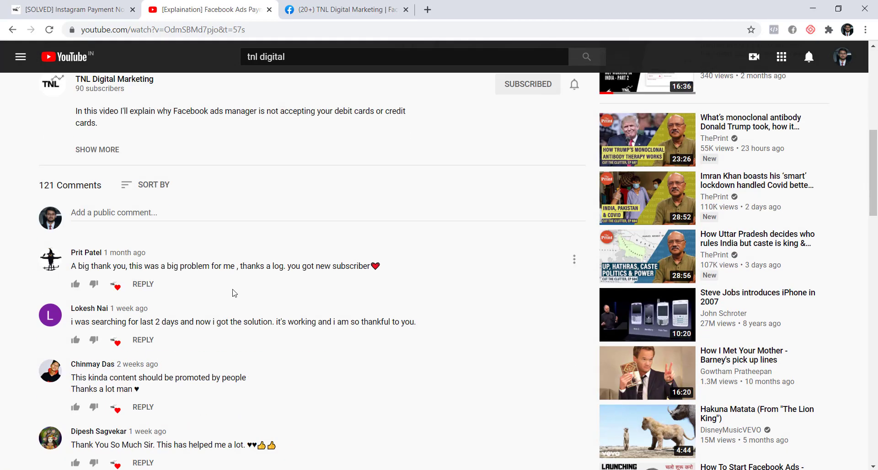
pyautogui.scroll(4, 236, 316)
pyautogui.scroll(5, 236, 319)
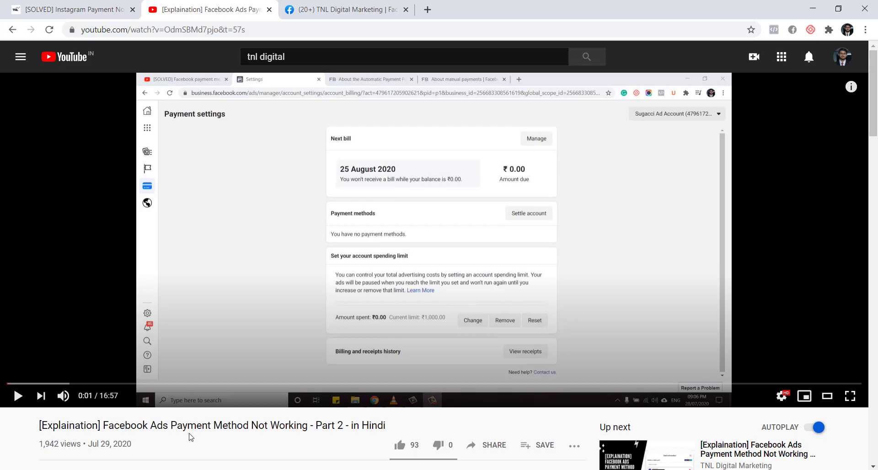
pyautogui.click(380, 469)
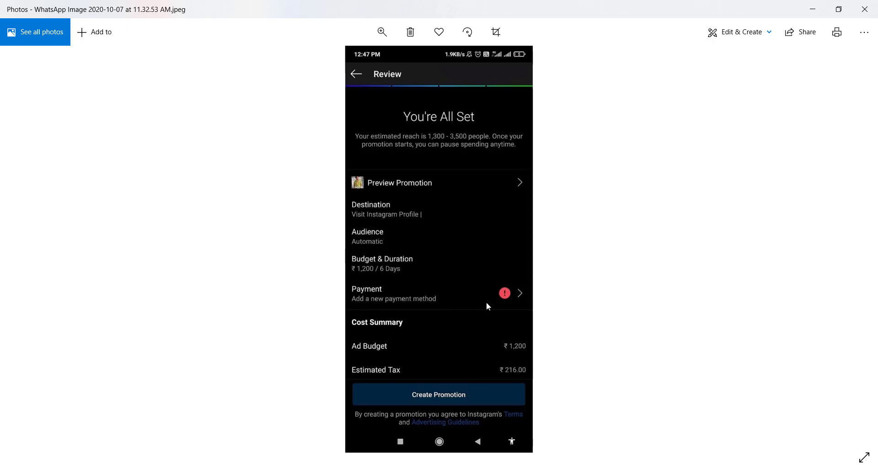
# - Advance Photos to the next screenshot, the one about payment issues
pyautogui.press('Right')
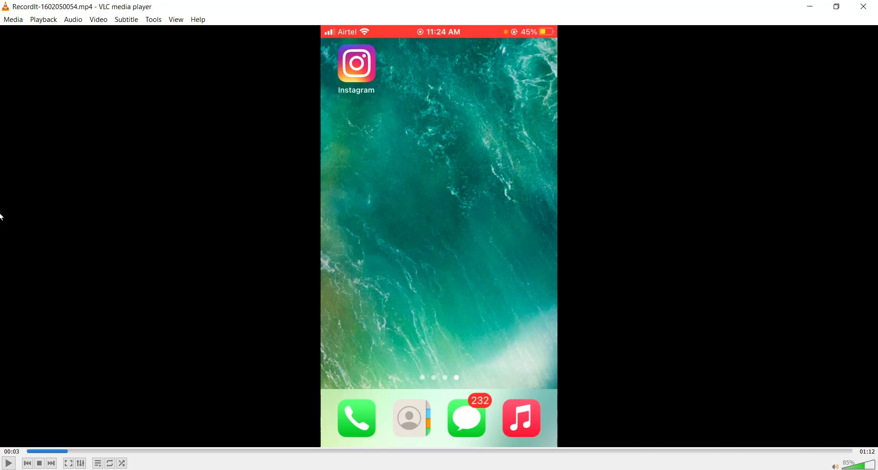
# - Play the VLC phone recording through to the disabled ad account's Payments account list
pyautogui.press('space')
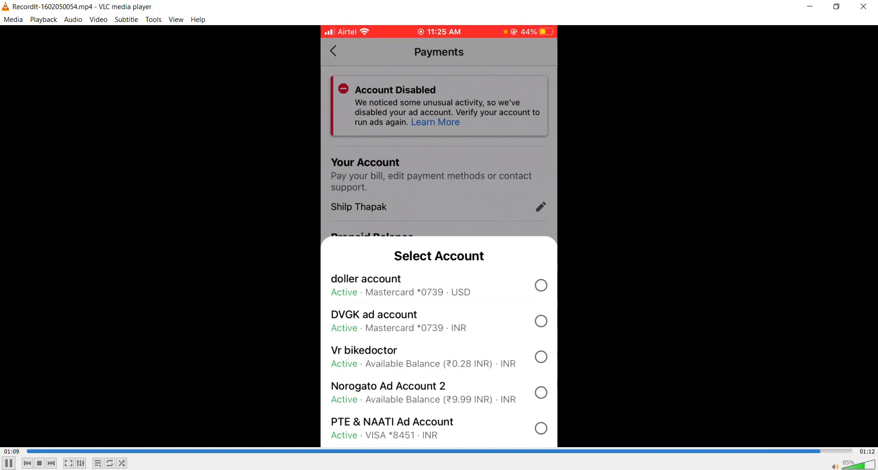
# - Pause the VLC recording on the account list and return to the Instagram payment article in Chrome
pyautogui.press('space')
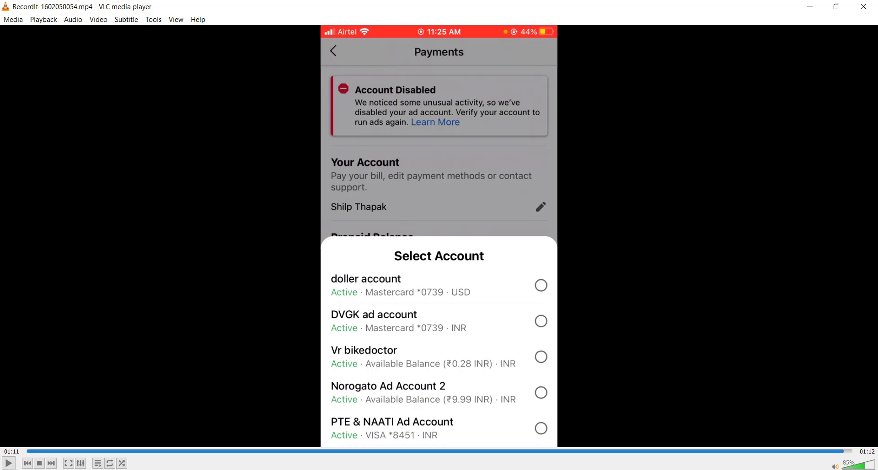
pyautogui.hotkey('alt', 'Tab')
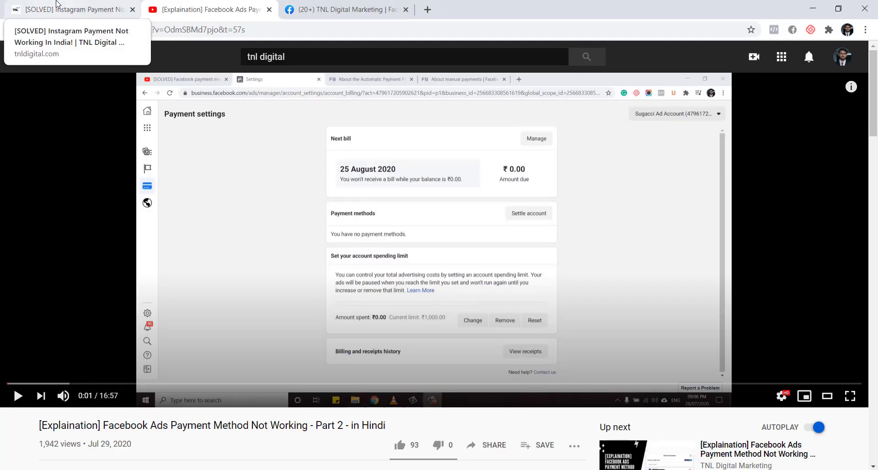
pyautogui.click(58, 5)
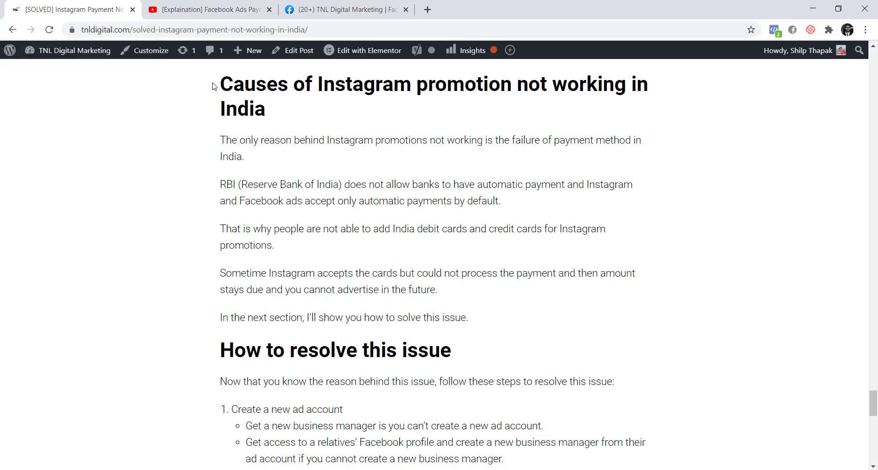
# - Highlight the 'Causes of Instagram promotion' heading and the site name in the article address
pyautogui.moveTo(231, 81); pyautogui.dragTo(619, 90)
pyautogui.click(305, 137)
pyautogui.moveTo(131, 30); pyautogui.dragTo(81, 30)
pyautogui.click(139, 190)
pyautogui.click(198, 11)
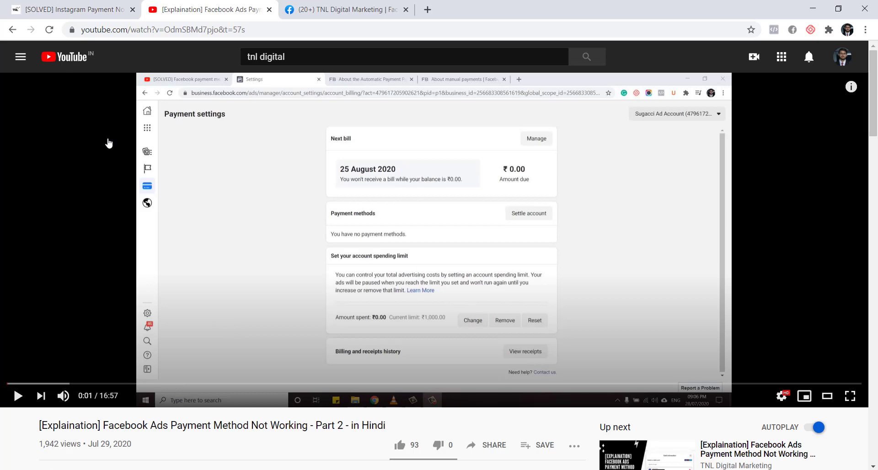
pyautogui.click(109, 5)
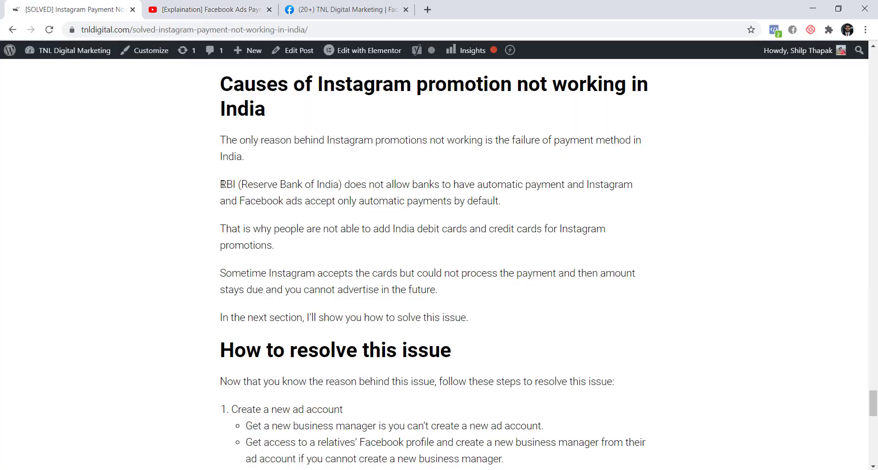
# - Highlight the RBI sentence, 'automatic payment' and 'India debit cards and credit cards'
pyautogui.moveTo(221, 186); pyautogui.dragTo(502, 204)
pyautogui.click(505, 205)
pyautogui.moveTo(475, 183); pyautogui.dragTo(566, 185)
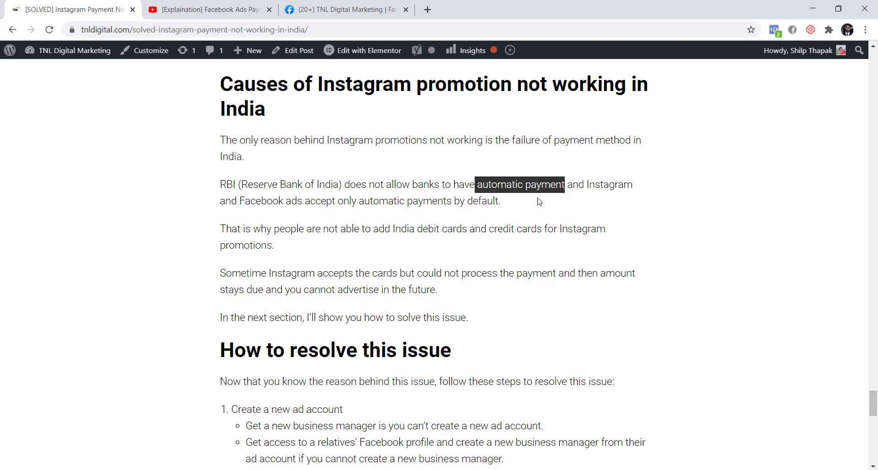
pyautogui.click(522, 205)
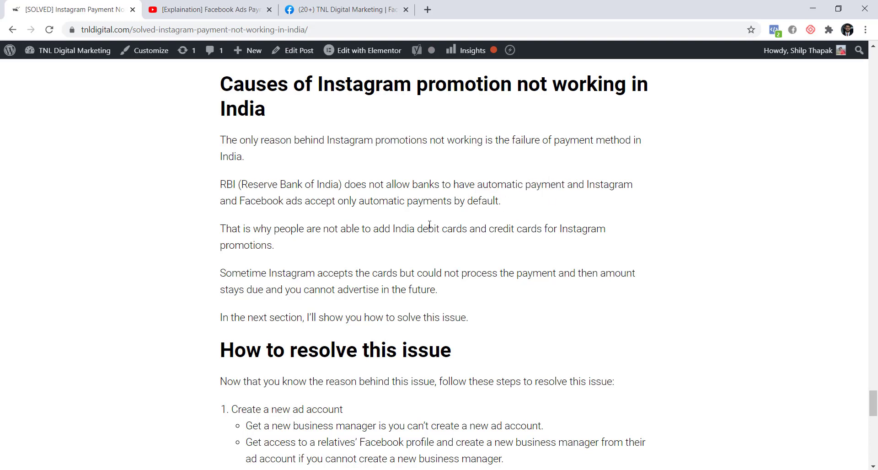
pyautogui.moveTo(392, 227); pyautogui.dragTo(547, 229)
pyautogui.click(320, 249)
pyautogui.scroll(-6, 166, 261)
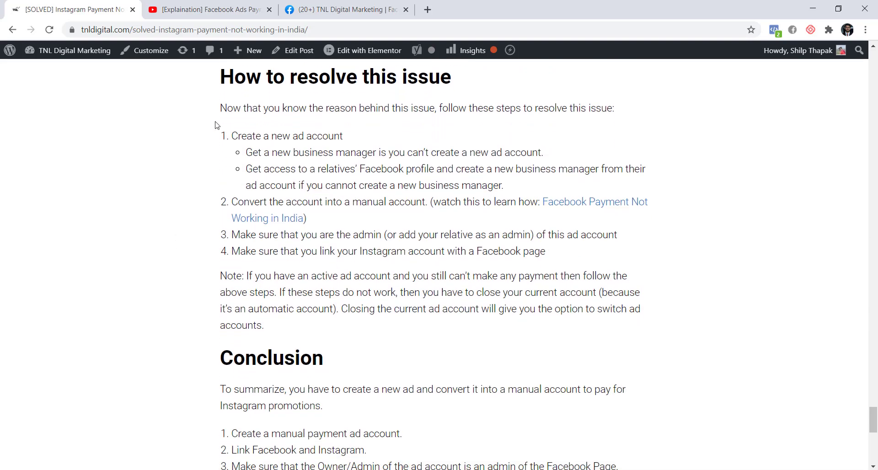
pyautogui.moveTo(230, 136); pyautogui.dragTo(556, 258)
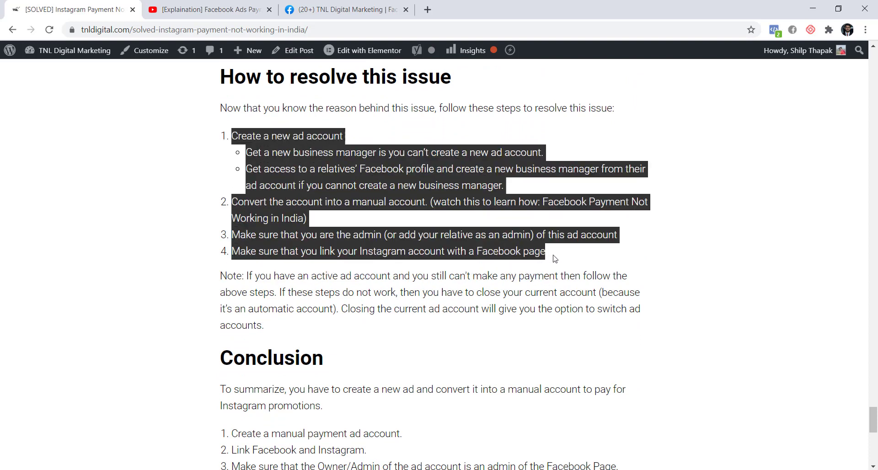
pyautogui.click(131, 207)
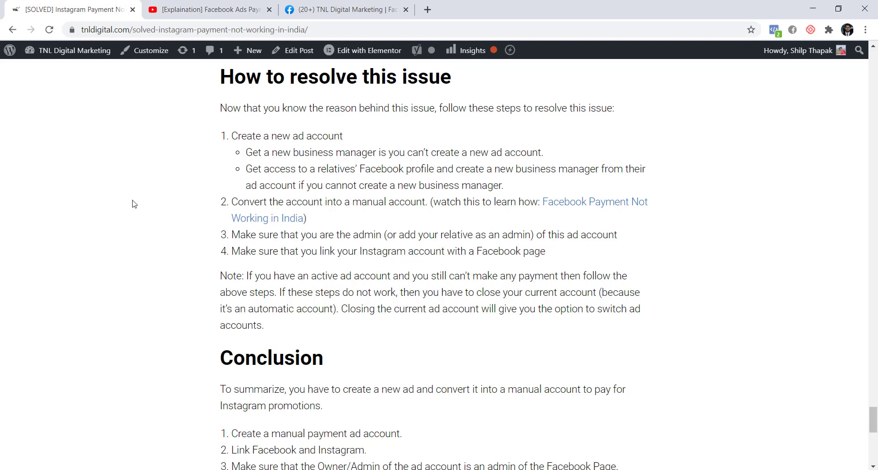
pyautogui.moveTo(571, 258); pyautogui.dragTo(197, 137)
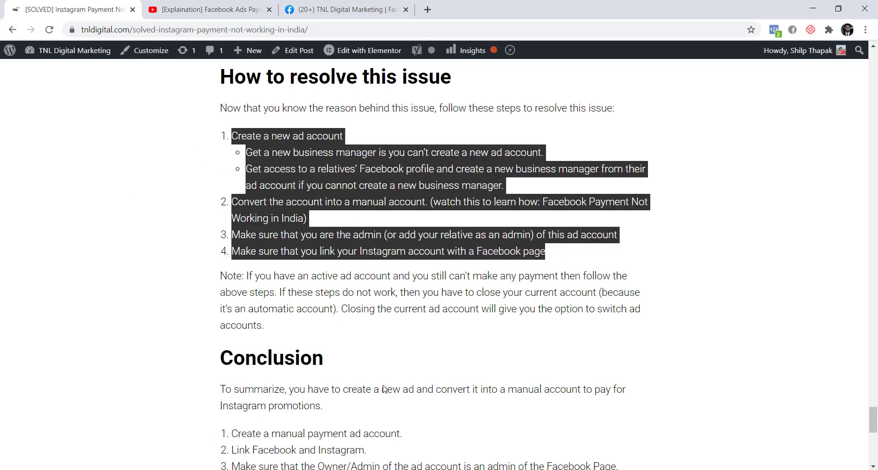
pyautogui.hotkey('alt', 'Tab')
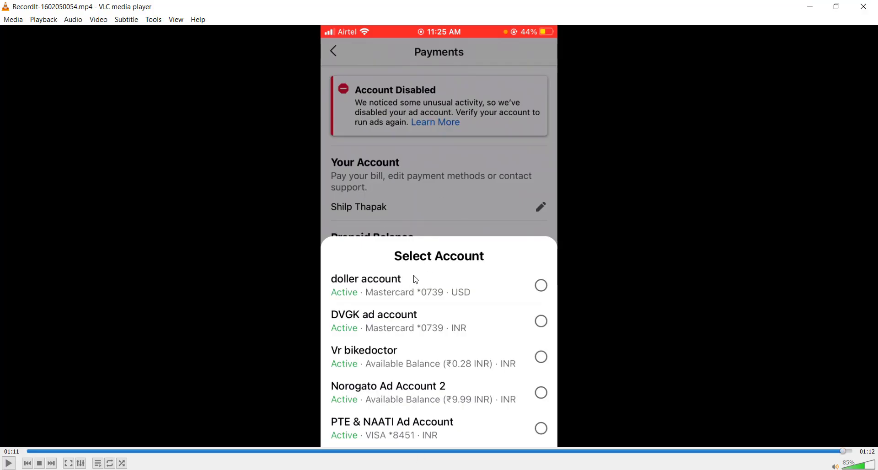
pyautogui.hotkey('alt', 'Tab')
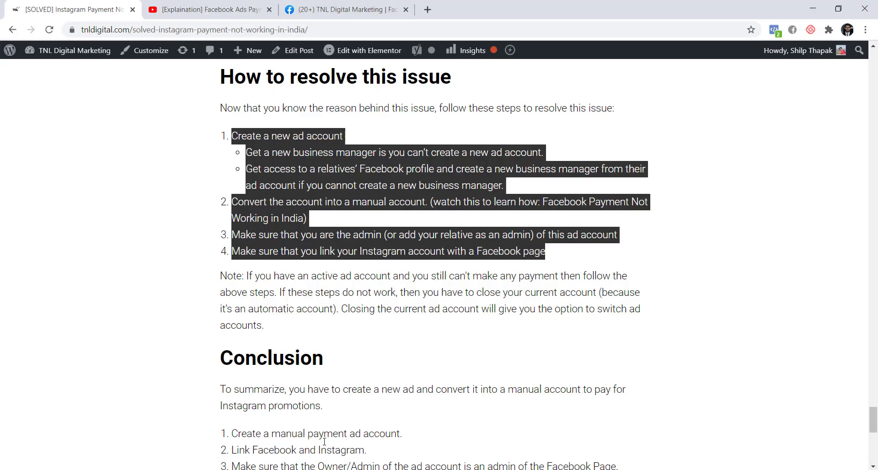
pyautogui.click(167, 208)
pyautogui.scroll(5, 168, 201)
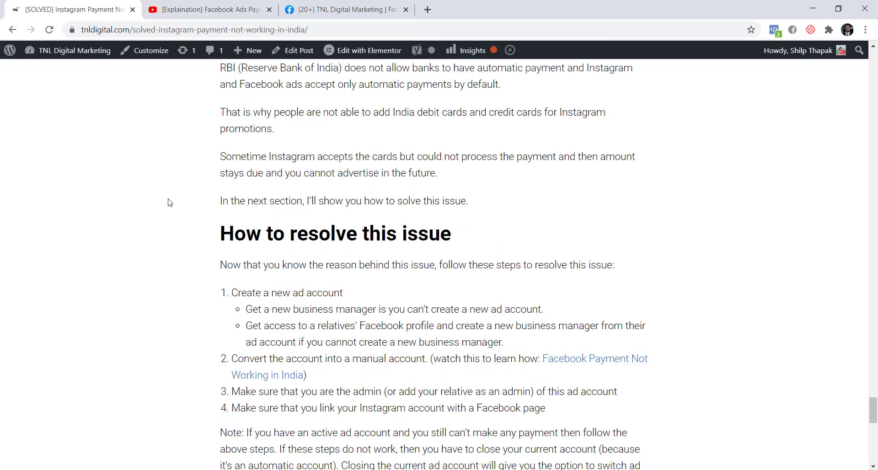
pyautogui.scroll(-3, 236, 195)
pyautogui.moveTo(343, 223); pyautogui.dragTo(274, 223)
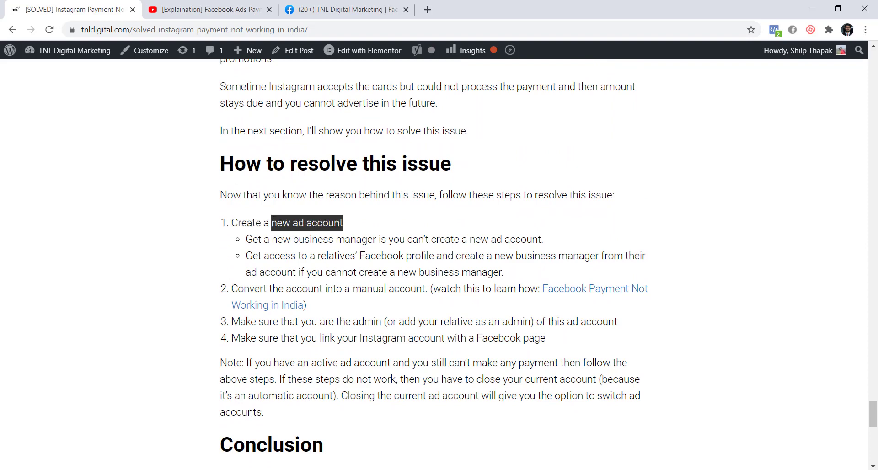
pyautogui.scroll(-3, 179, 225)
pyautogui.scroll(3, 194, 233)
pyautogui.click(197, 239)
pyautogui.moveTo(271, 232); pyautogui.dragTo(341, 237)
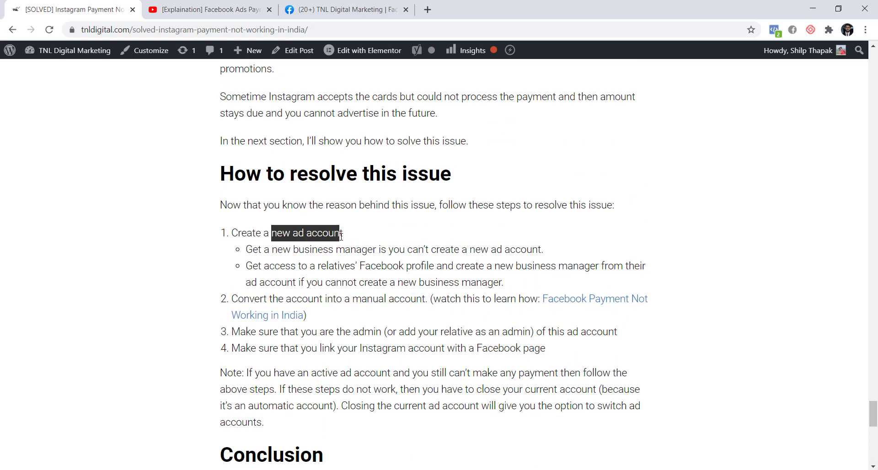
pyautogui.click(201, 252)
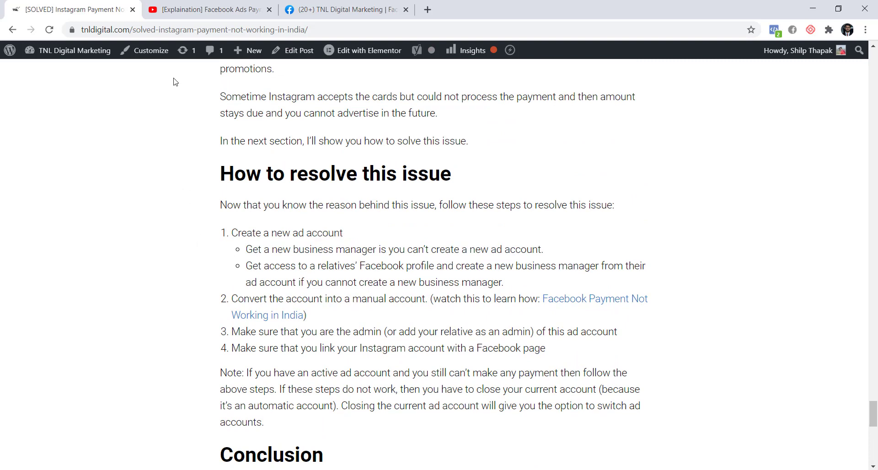
pyautogui.moveTo(229, 235); pyautogui.dragTo(307, 316)
pyautogui.click(207, 272)
pyautogui.moveTo(230, 233)
pyautogui.mouseDown()
pyautogui.moveTo(313, 234)
pyautogui.moveTo(231, 234)
pyautogui.mouseUp()
pyautogui.moveTo(423, 301); pyautogui.dragTo(231, 299)
pyautogui.click(350, 320)
pyautogui.scroll(3, 455, 156)
pyautogui.scroll(-3, 524, 123)
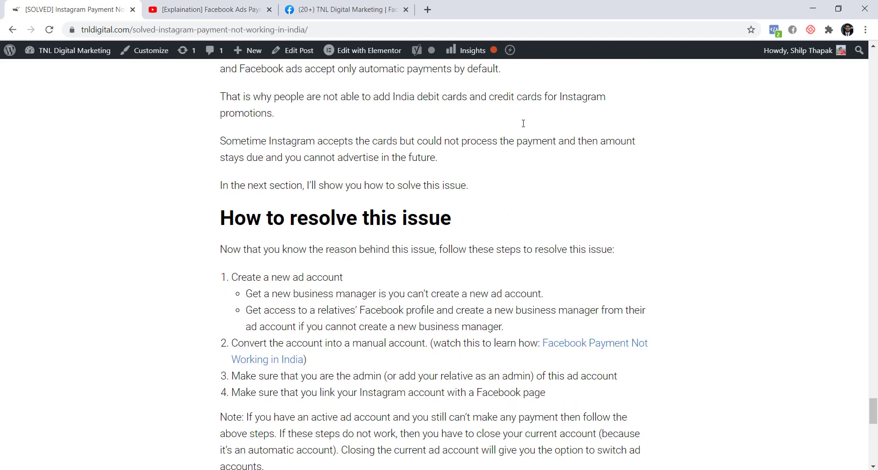
pyautogui.moveTo(425, 309); pyautogui.dragTo(227, 248)
pyautogui.click(316, 328)
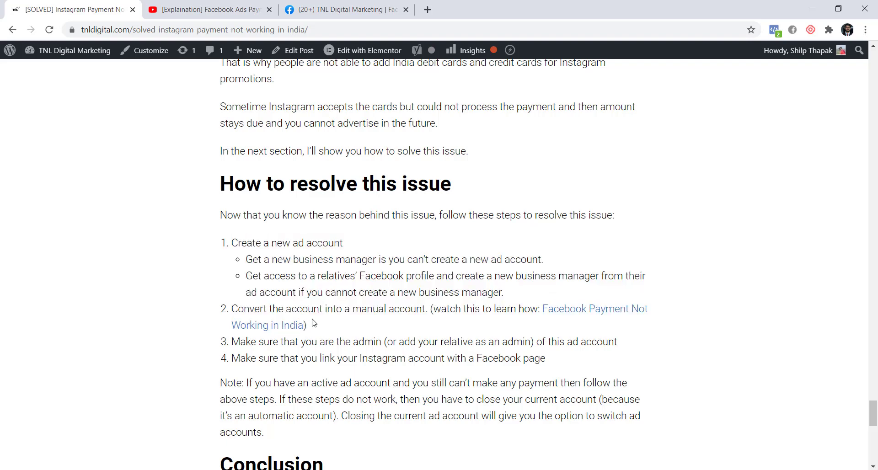
pyautogui.click(215, 13)
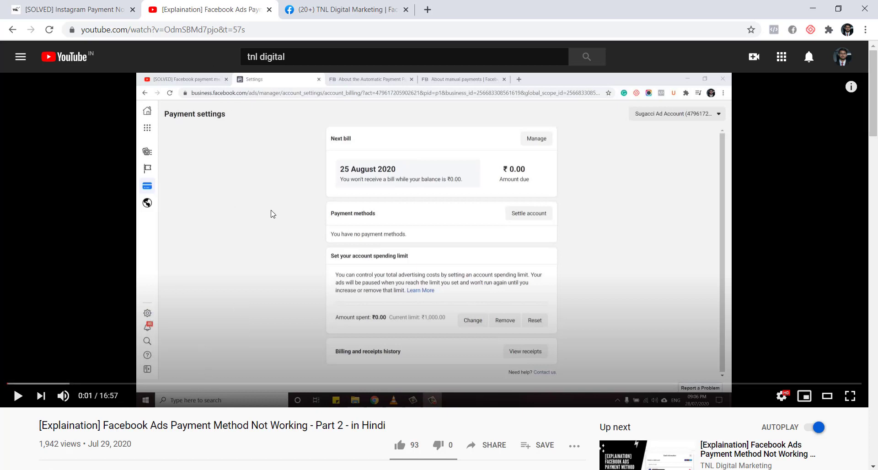
pyautogui.click(852, 89)
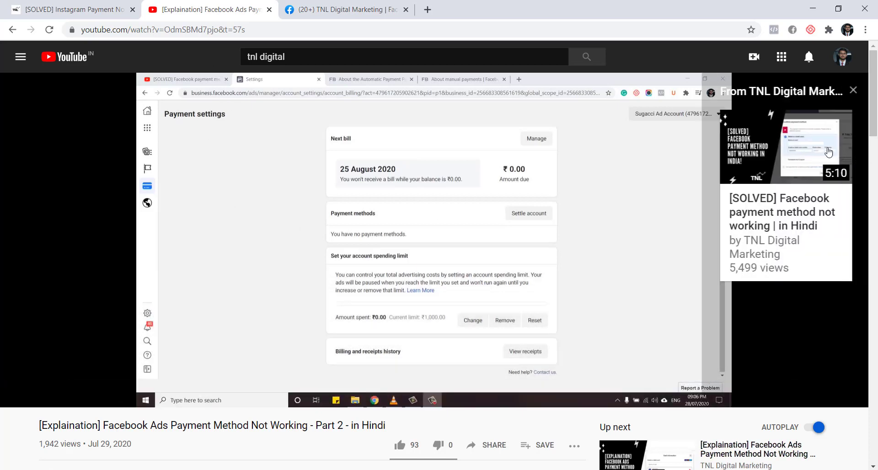
pyautogui.click(852, 90)
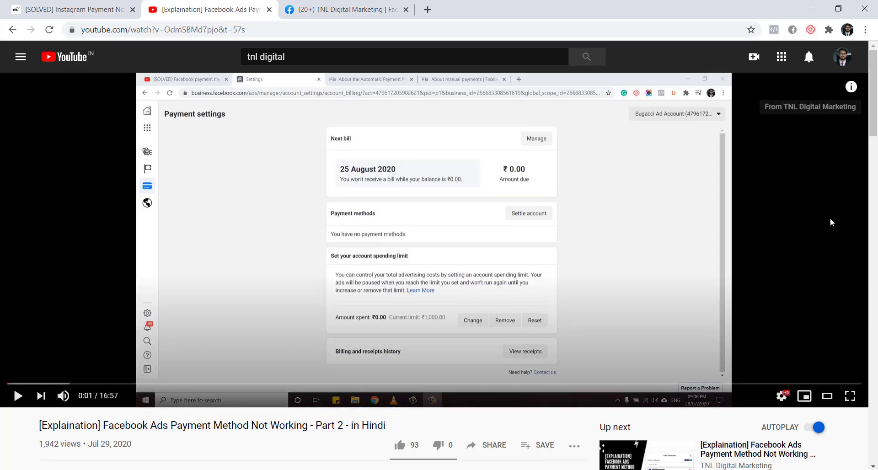
pyautogui.click(54, 7)
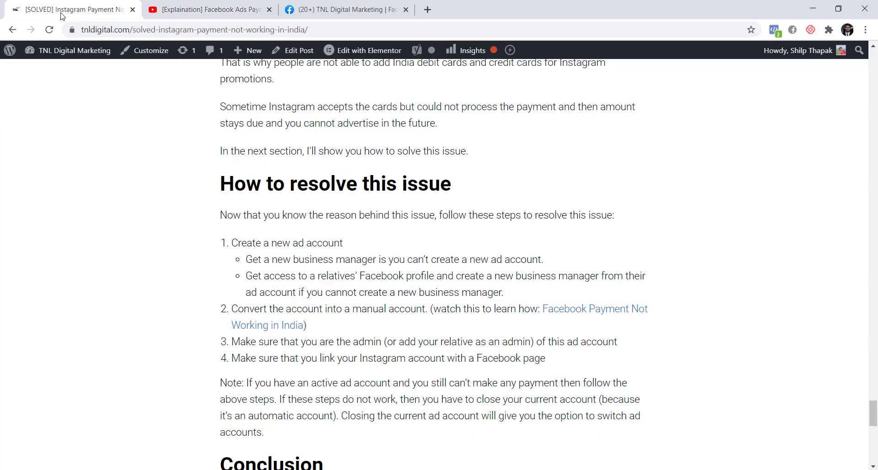
# - Emphasise 'Create a new ad account', the manual-account step, and access to a relative's Facebook profile
pyautogui.moveTo(230, 245); pyautogui.dragTo(339, 243)
pyautogui.moveTo(427, 311); pyautogui.dragTo(231, 310)
pyautogui.click(257, 252)
pyautogui.moveTo(299, 243); pyautogui.dragTo(232, 243)
pyautogui.moveTo(290, 259); pyautogui.dragTo(395, 264)
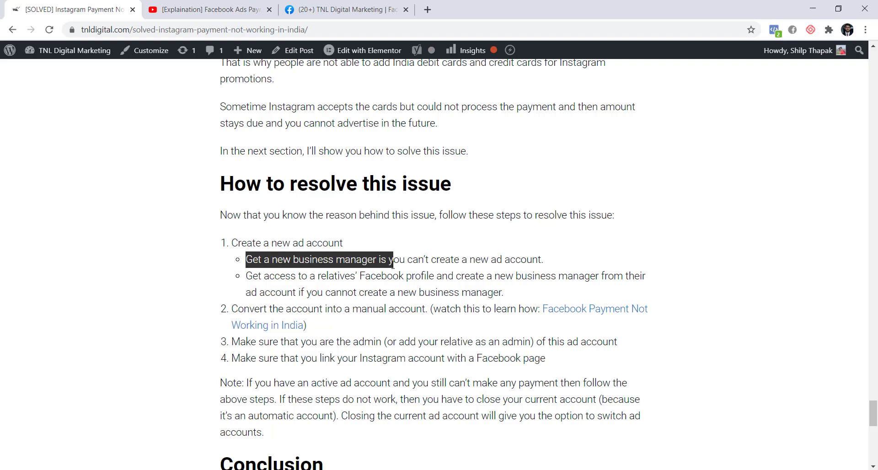
pyautogui.click(276, 288)
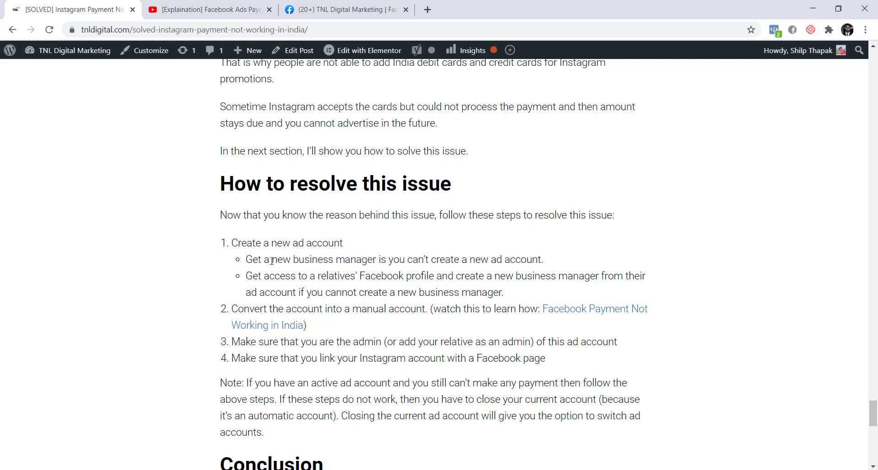
pyautogui.moveTo(319, 277); pyautogui.dragTo(409, 280)
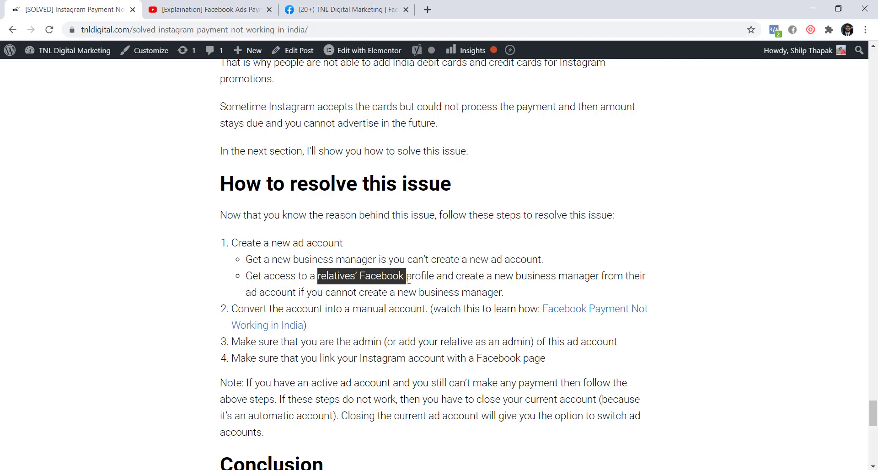
pyautogui.click(315, 278)
pyautogui.moveTo(261, 277); pyautogui.dragTo(596, 278)
# - Emphasise resolution steps 1 and 2 together in the article
pyautogui.moveTo(232, 243); pyautogui.dragTo(292, 243)
pyautogui.click(338, 240)
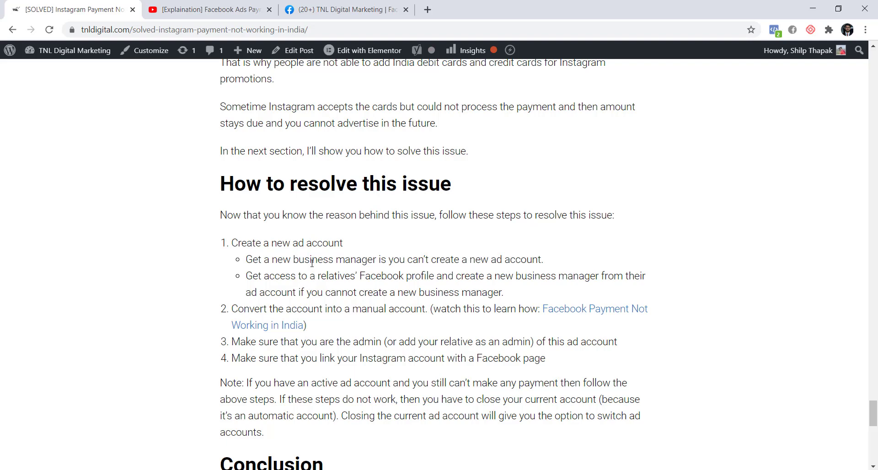
pyautogui.moveTo(319, 323); pyautogui.dragTo(232, 241)
pyautogui.click(178, 13)
pyautogui.click(115, 10)
pyautogui.click(316, 332)
pyautogui.moveTo(320, 327); pyautogui.dragTo(227, 245)
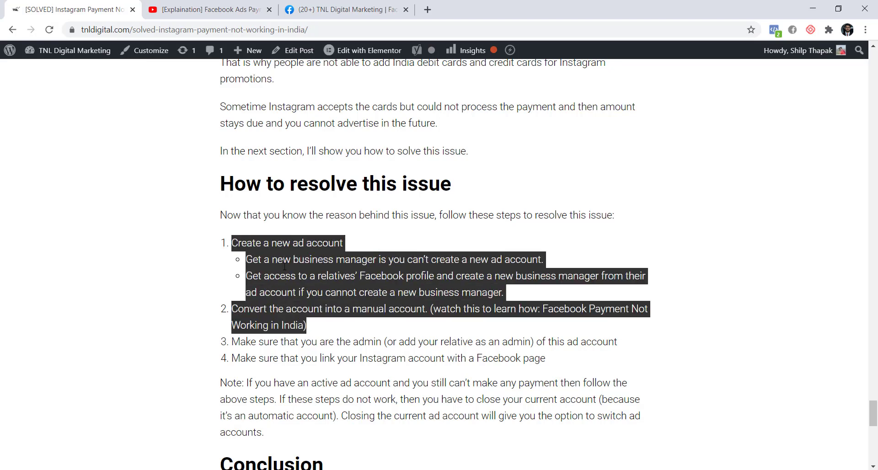
pyautogui.click(188, 291)
# - Emphasise steps 3 and 4: relative as admin and Instagram linked to a Facebook page
pyautogui.moveTo(567, 366); pyautogui.dragTo(188, 348)
pyautogui.click(190, 350)
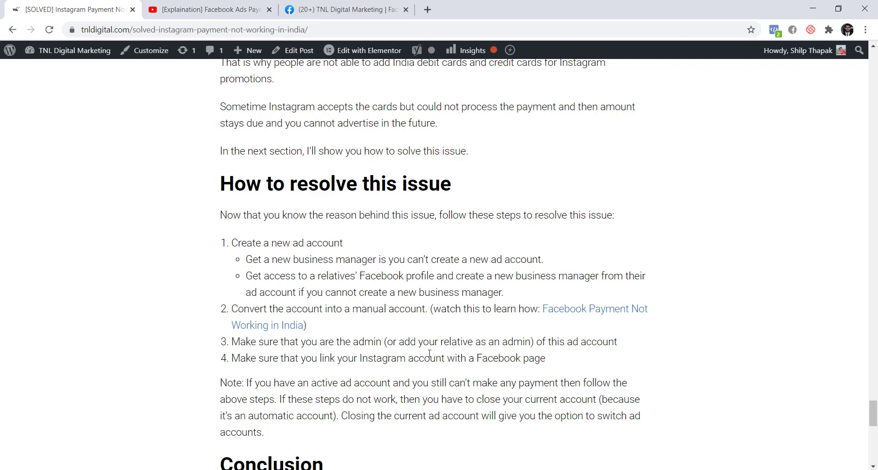
pyautogui.moveTo(555, 363); pyautogui.dragTo(360, 356)
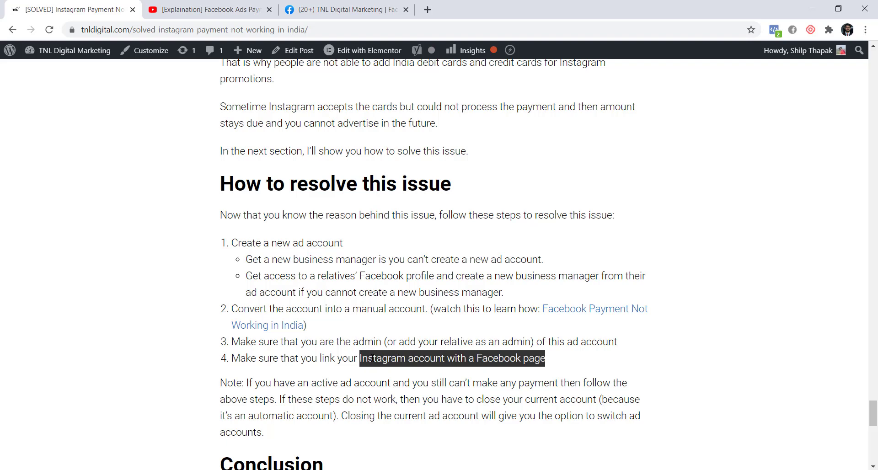
pyautogui.click(386, 356)
pyautogui.moveTo(440, 343); pyautogui.dragTo(533, 353)
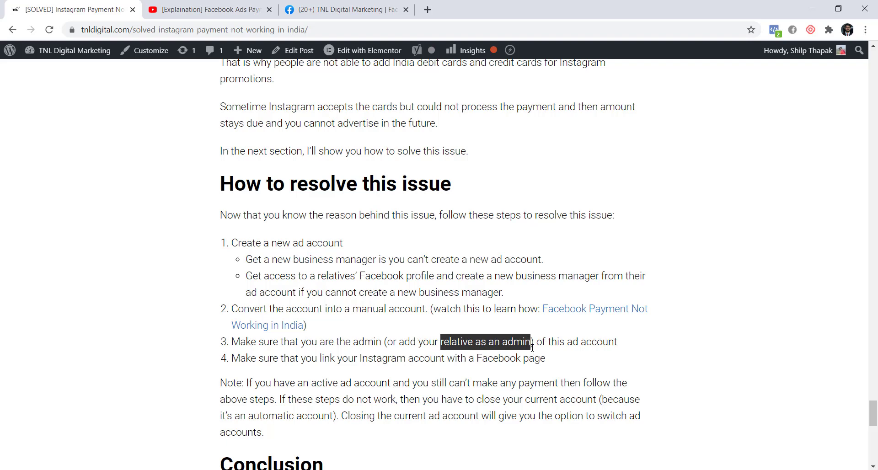
pyautogui.click(451, 342)
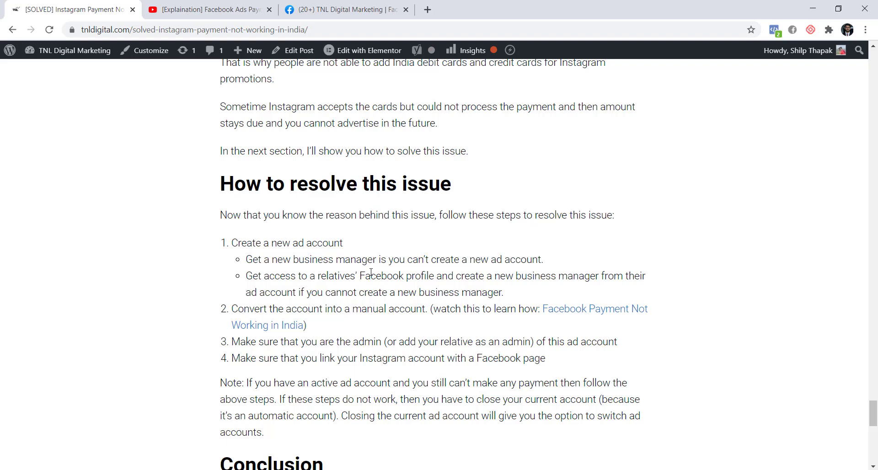
pyautogui.moveTo(344, 254); pyautogui.dragTo(362, 266)
pyautogui.click(435, 341)
pyautogui.moveTo(349, 337); pyautogui.dragTo(353, 341)
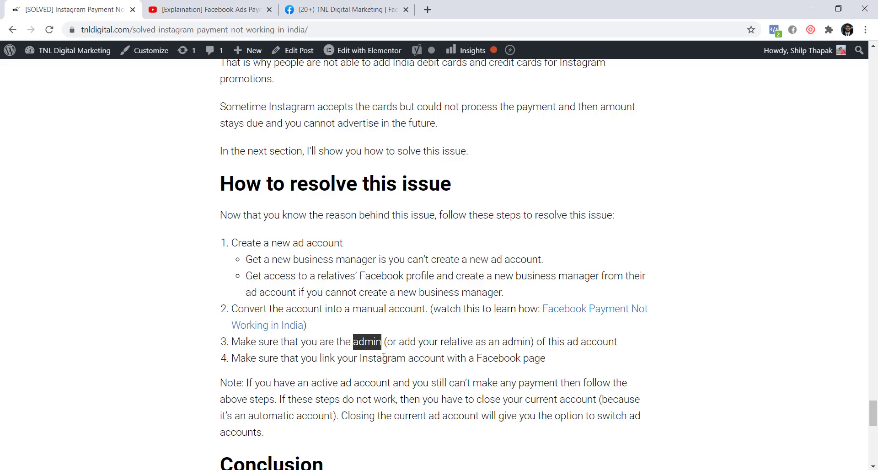
pyautogui.moveTo(548, 360); pyautogui.dragTo(229, 347)
pyautogui.click(148, 312)
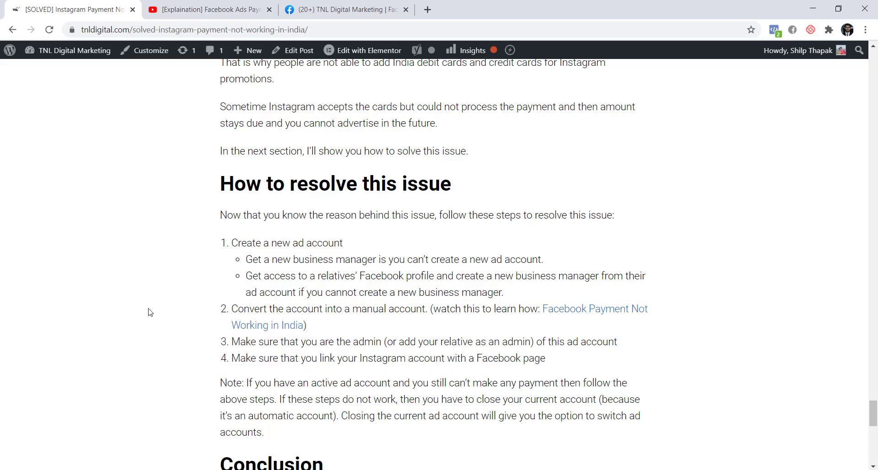
pyautogui.click(321, 9)
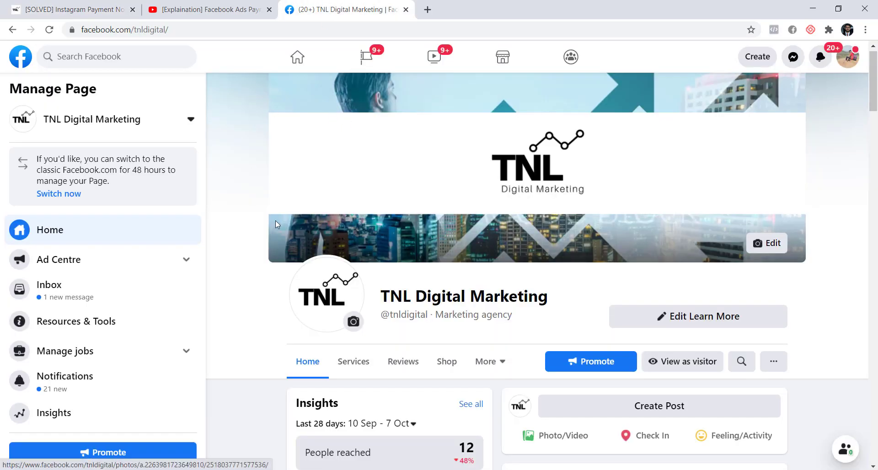
# - In the Facebook page's settings, open page roles and choose Admin for the new person
pyautogui.scroll(-2, 69, 260)
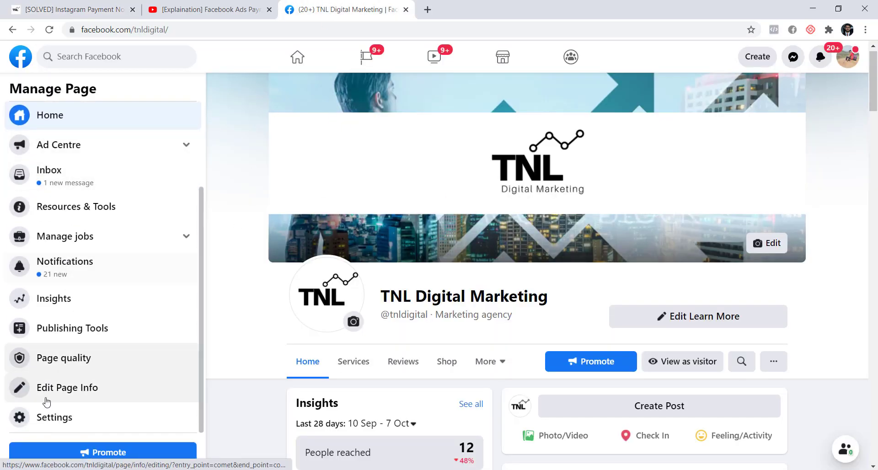
pyautogui.click(52, 416)
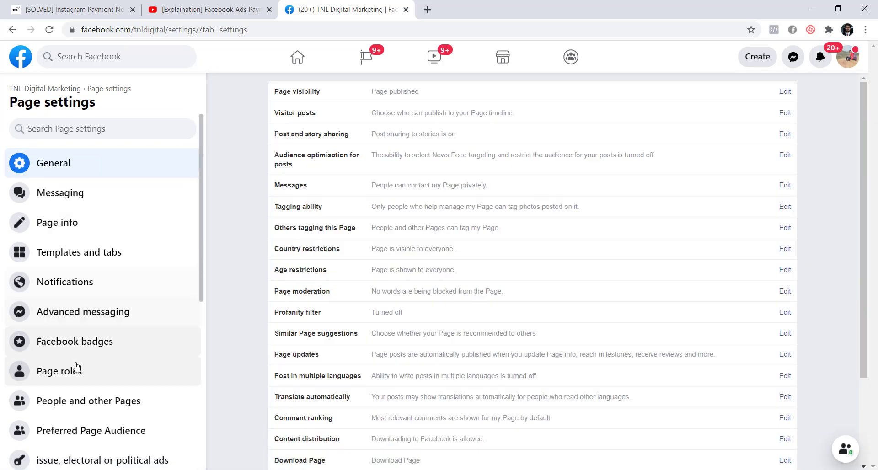
pyautogui.click(73, 368)
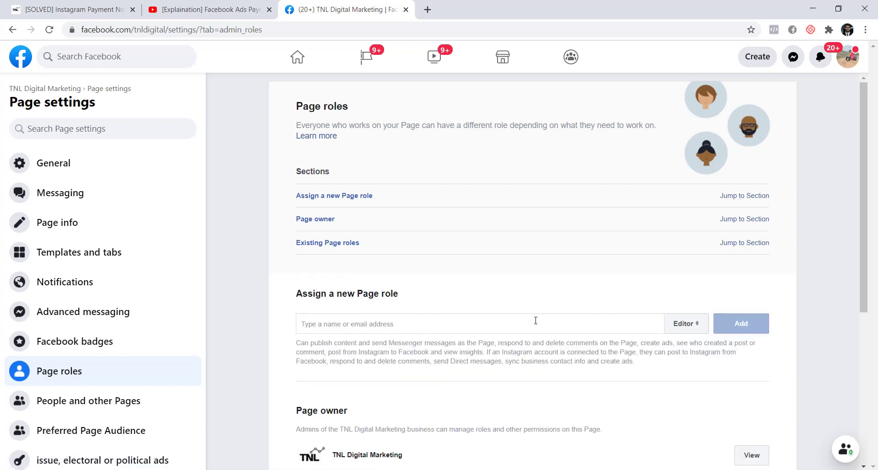
pyautogui.click(686, 324)
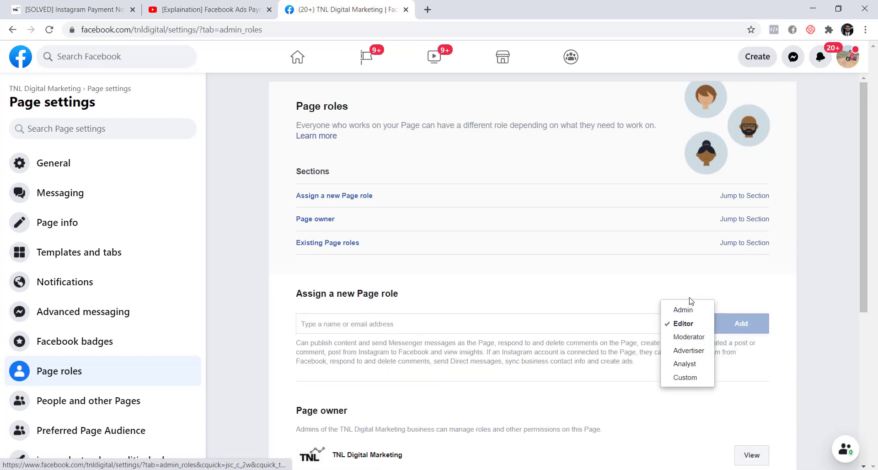
pyautogui.click(679, 312)
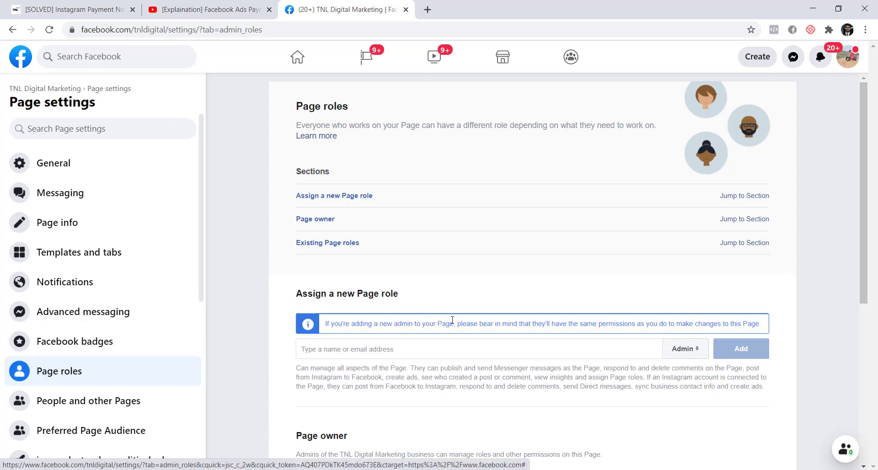
pyautogui.scroll(-5, 118, 288)
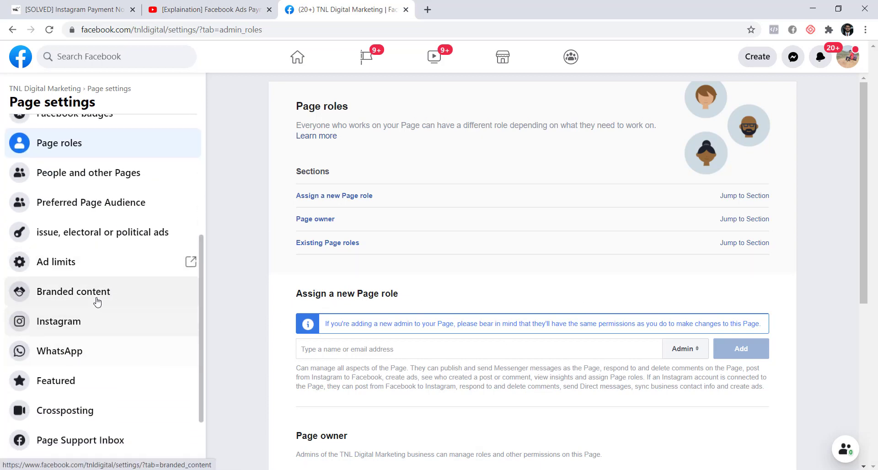
# - Highlight the Connected Instagram account heading and its Facebook Page access sentence, then return to the blog
pyautogui.click(78, 322)
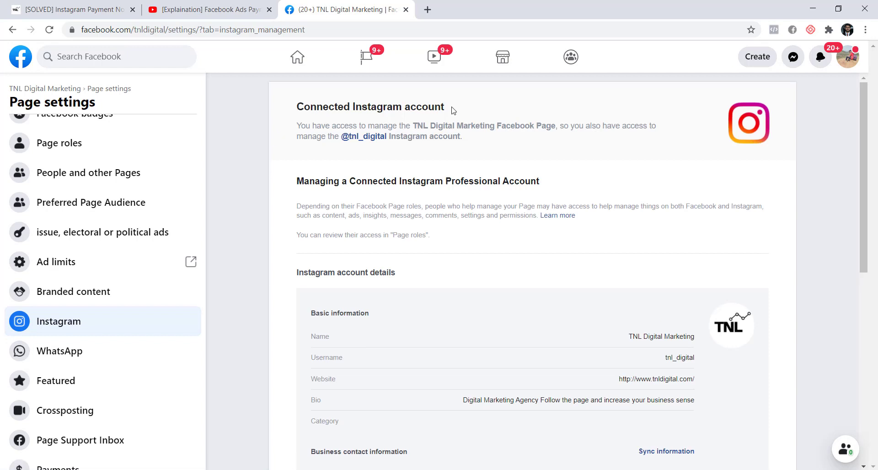
pyautogui.moveTo(442, 106); pyautogui.dragTo(277, 123)
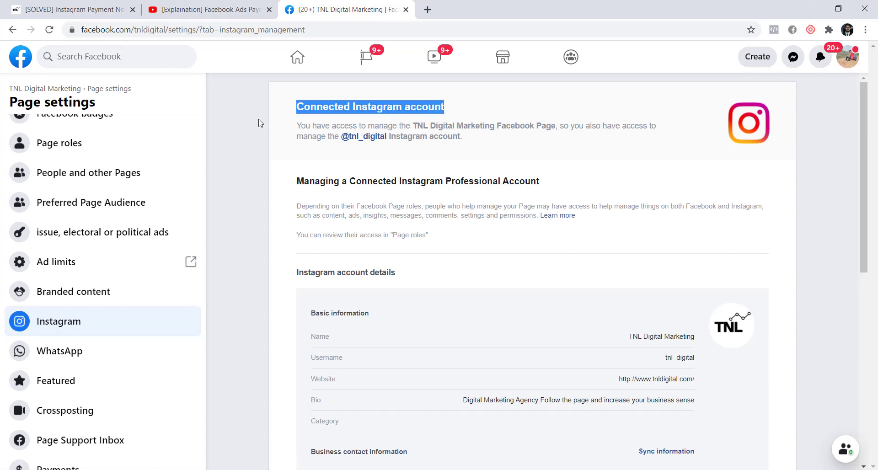
pyautogui.click(260, 123)
pyautogui.moveTo(300, 125); pyautogui.dragTo(460, 133)
pyautogui.click(478, 134)
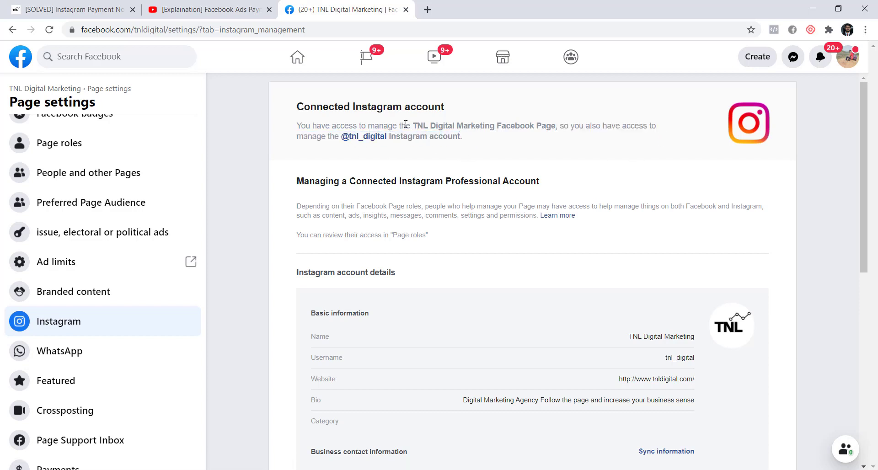
pyautogui.moveTo(499, 125); pyautogui.dragTo(556, 132)
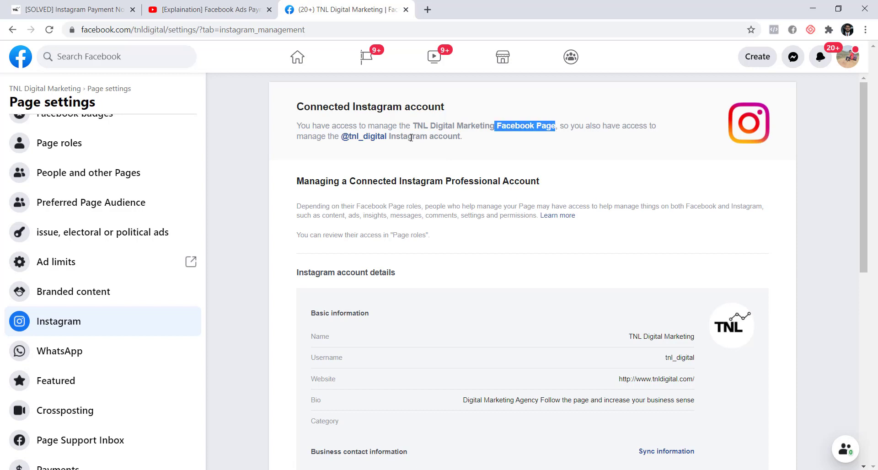
pyautogui.moveTo(461, 138); pyautogui.dragTo(388, 133)
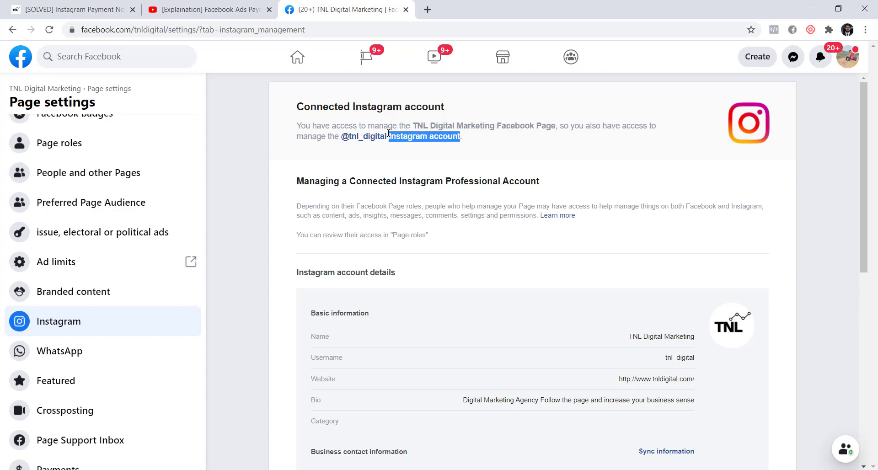
pyautogui.moveTo(453, 107); pyautogui.dragTo(276, 118)
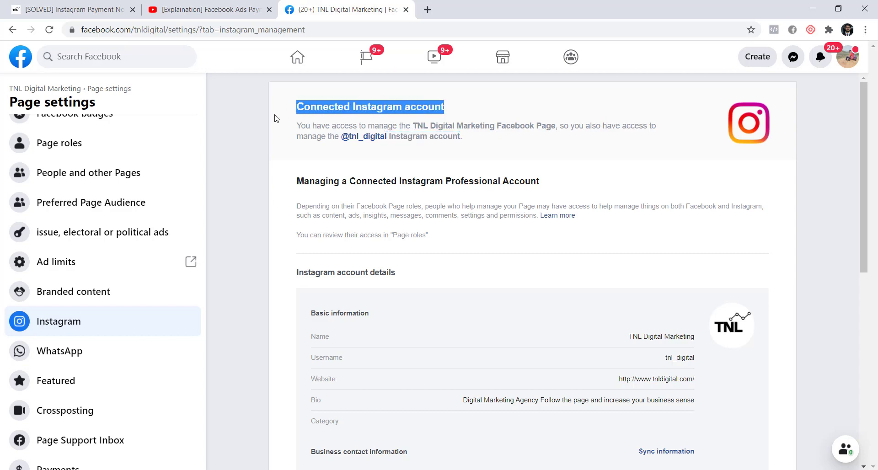
pyautogui.click(249, 149)
pyautogui.hotkey('ctrl', '1')
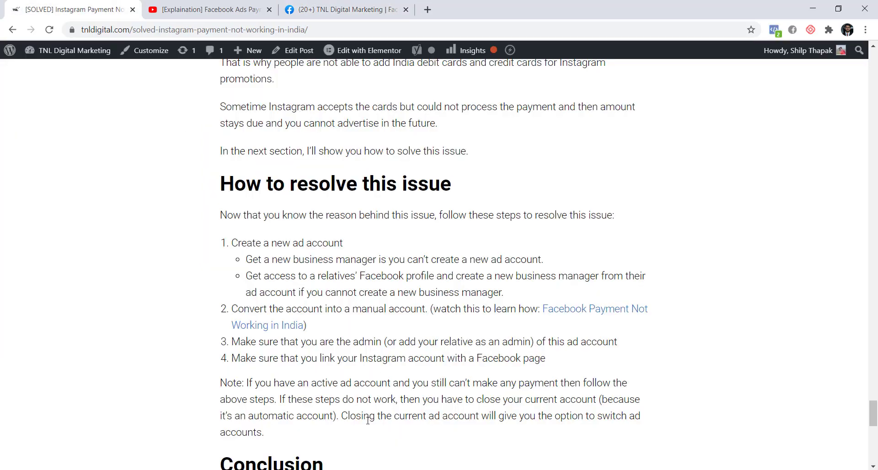
# - Highlight the four resolution steps and the note's active ad account condition, then switch to VLC
pyautogui.moveTo(546, 356); pyautogui.dragTo(220, 243)
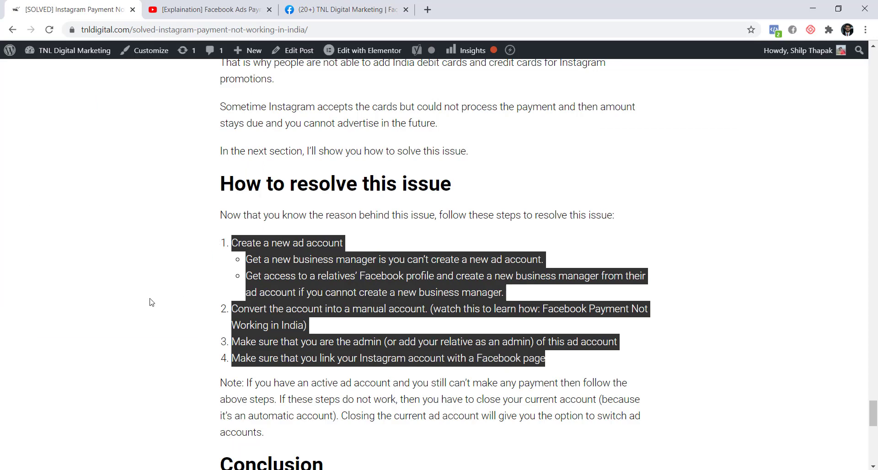
pyautogui.click(198, 384)
pyautogui.scroll(-2, 183, 389)
pyautogui.scroll(-1, 180, 365)
pyautogui.moveTo(249, 313); pyautogui.dragTo(392, 325)
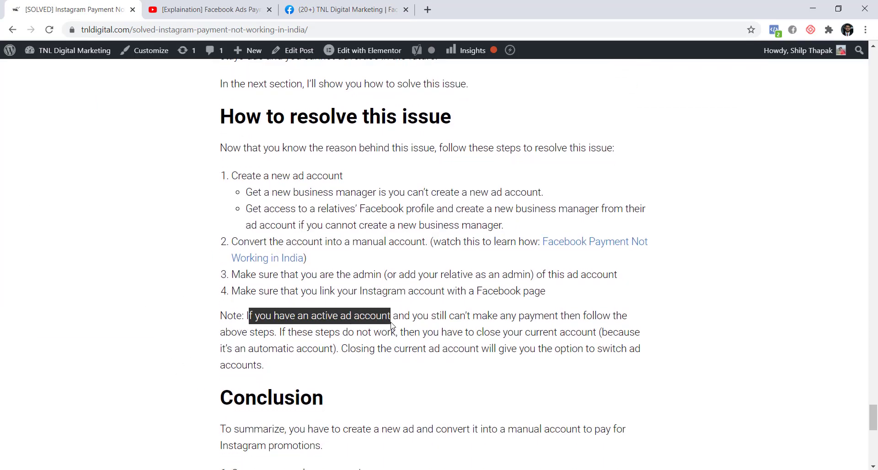
pyautogui.hotkey('alt', 'Tab')
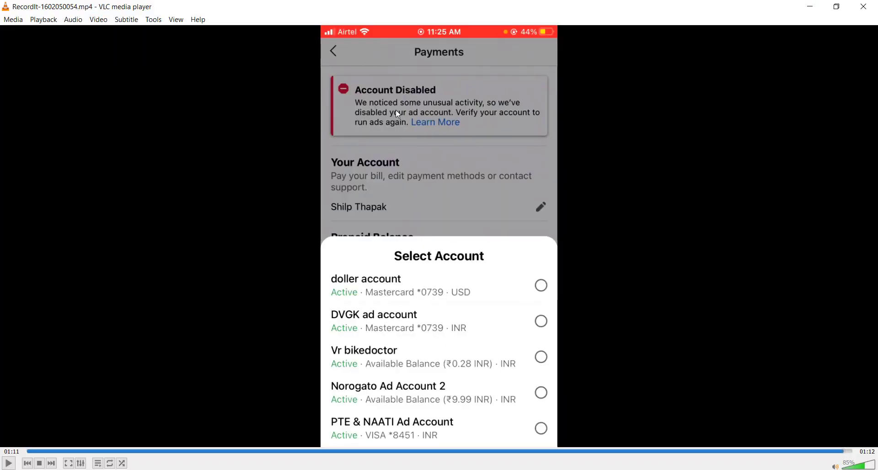
# - Show the Payment due and promotion Review screenshots, then highlight all four resolution steps in the article
pyautogui.hotkey('alt', 'Tab')
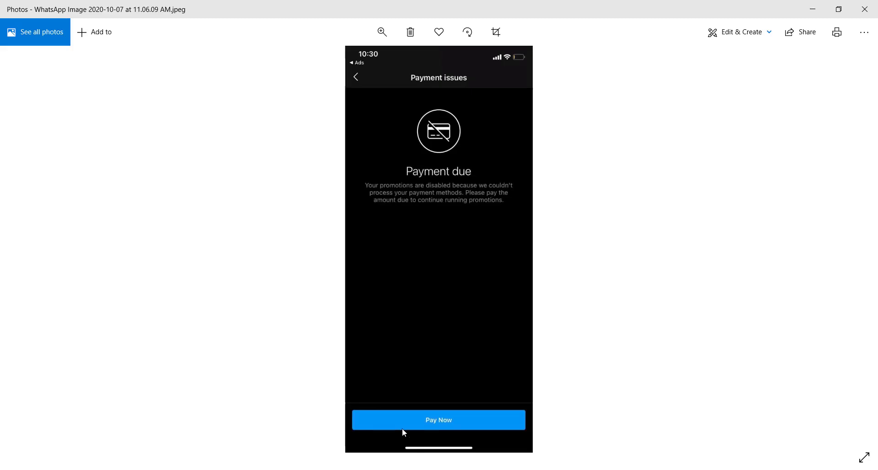
pyautogui.press('Right')
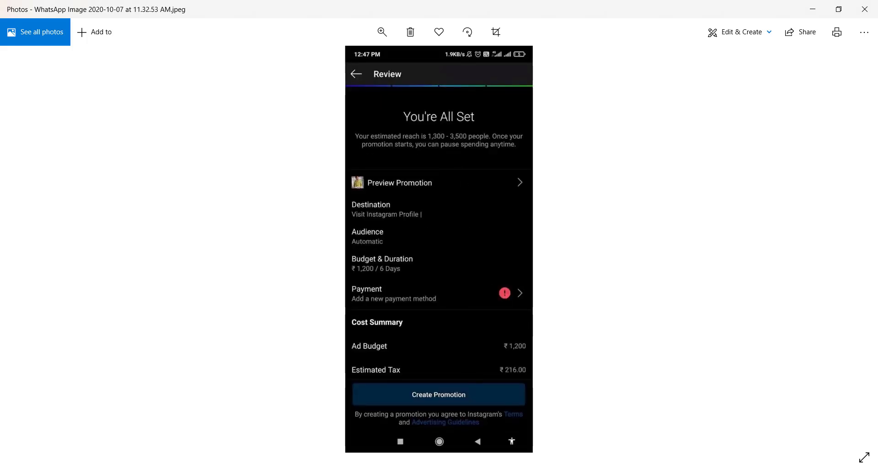
pyautogui.hotkey('alt', 'Tab')
pyautogui.click(460, 326)
pyautogui.moveTo(555, 299); pyautogui.dragTo(223, 176)
pyautogui.click(410, 336)
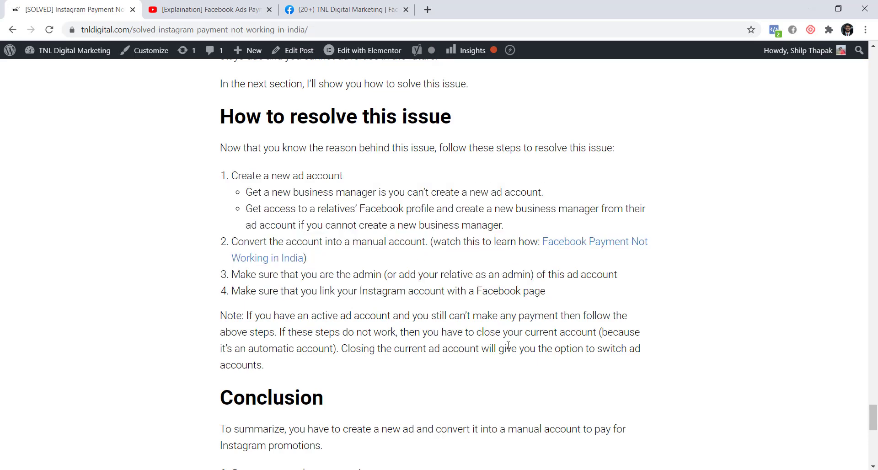
# - Highlight 'close your current account' and the sentence about switching ad accounts in the note
pyautogui.moveTo(478, 336); pyautogui.dragTo(599, 337)
pyautogui.click(369, 374)
pyautogui.moveTo(343, 349); pyautogui.dragTo(582, 374)
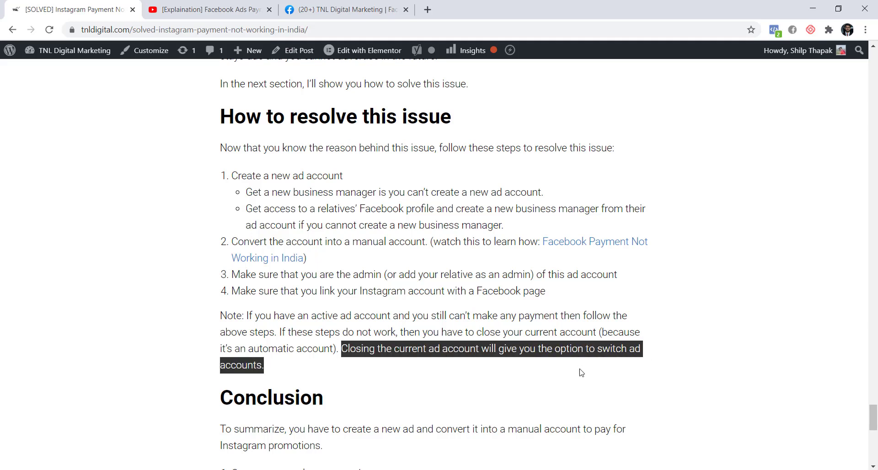
pyautogui.click(326, 384)
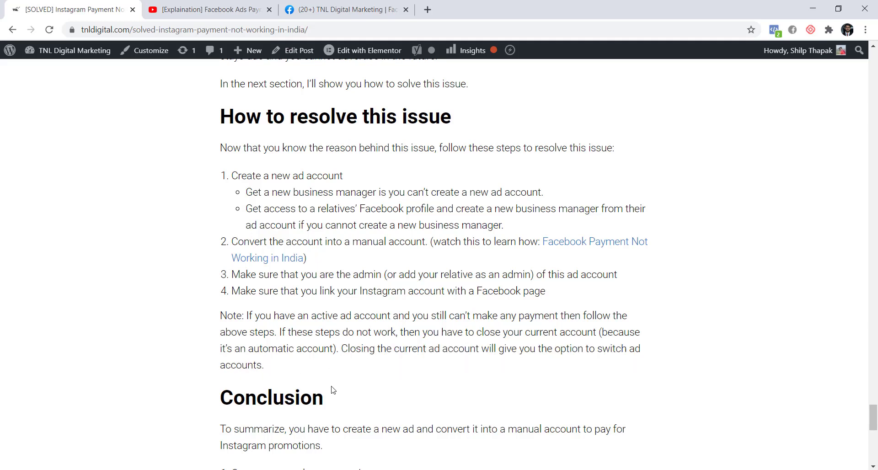
# - Highlight the Conclusion heading and key phrases: manual payment ad account, admin requirement, closing the automatic account
pyautogui.scroll(-5, 157, 198)
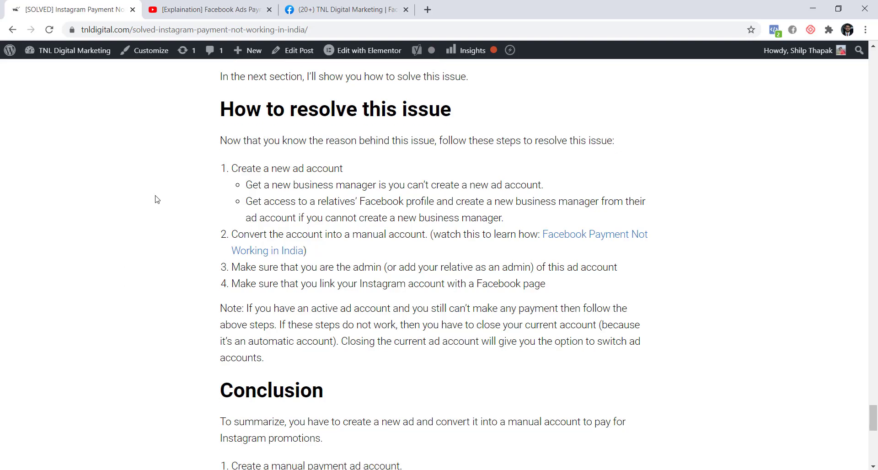
pyautogui.moveTo(319, 198); pyautogui.dragTo(179, 211)
pyautogui.click(204, 222)
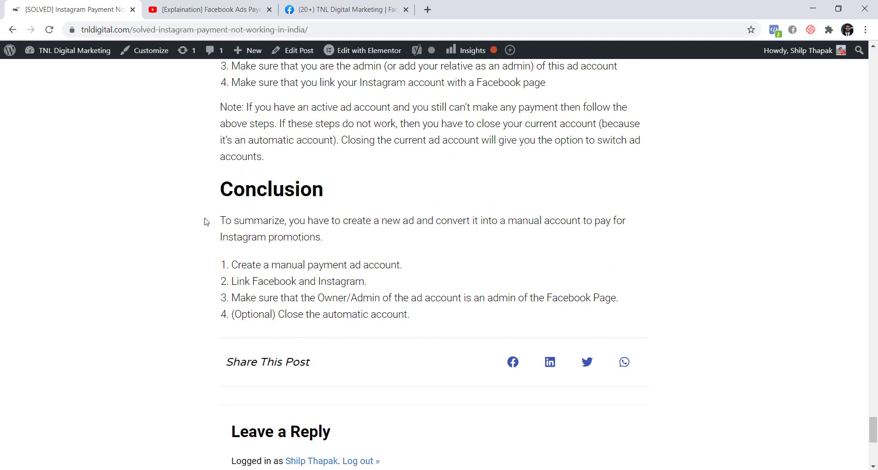
pyautogui.moveTo(403, 266); pyautogui.dragTo(272, 265)
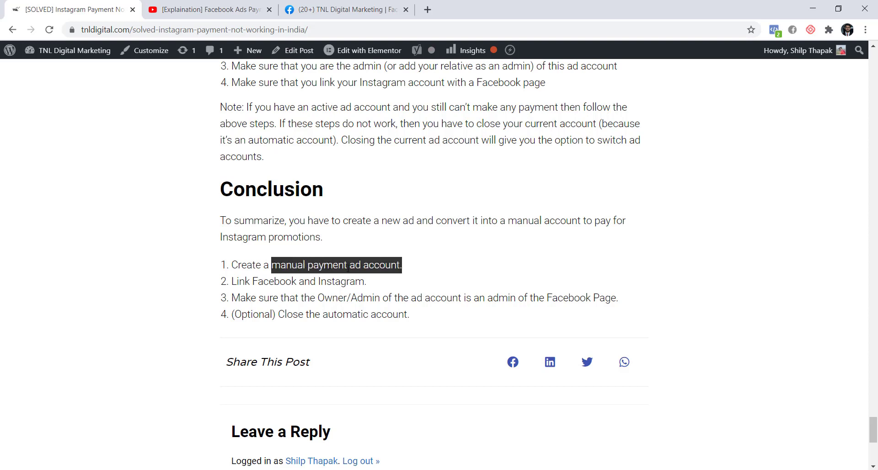
pyautogui.click(411, 280)
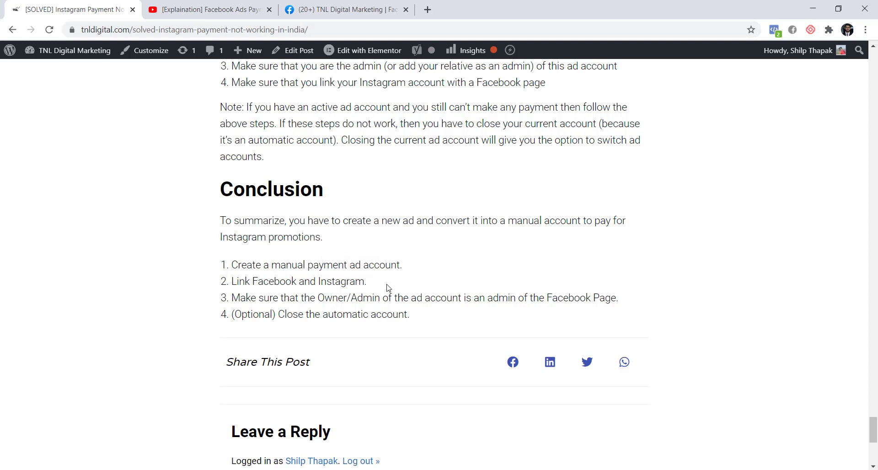
pyautogui.moveTo(371, 284); pyautogui.dragTo(253, 287)
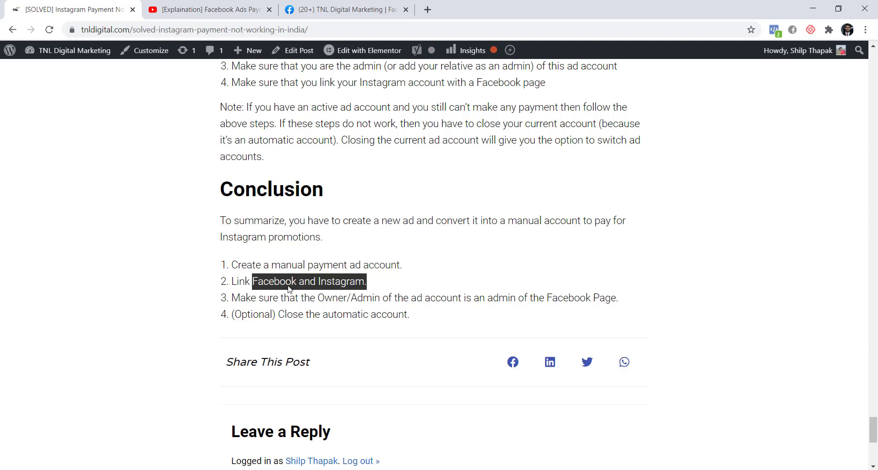
pyautogui.moveTo(236, 300); pyautogui.dragTo(616, 299)
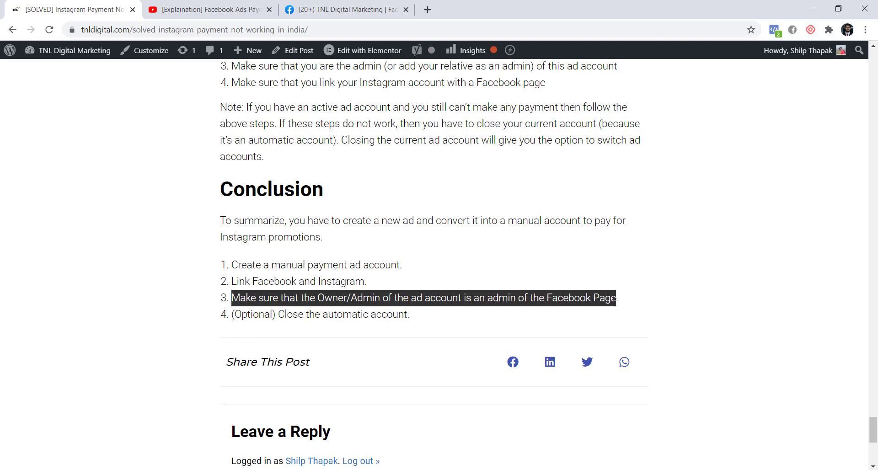
pyautogui.click(510, 321)
pyautogui.moveTo(408, 314)
pyautogui.mouseDown()
pyautogui.moveTo(279, 315)
pyautogui.moveTo(410, 317)
pyautogui.mouseUp()
pyautogui.click(330, 316)
pyautogui.click(388, 320)
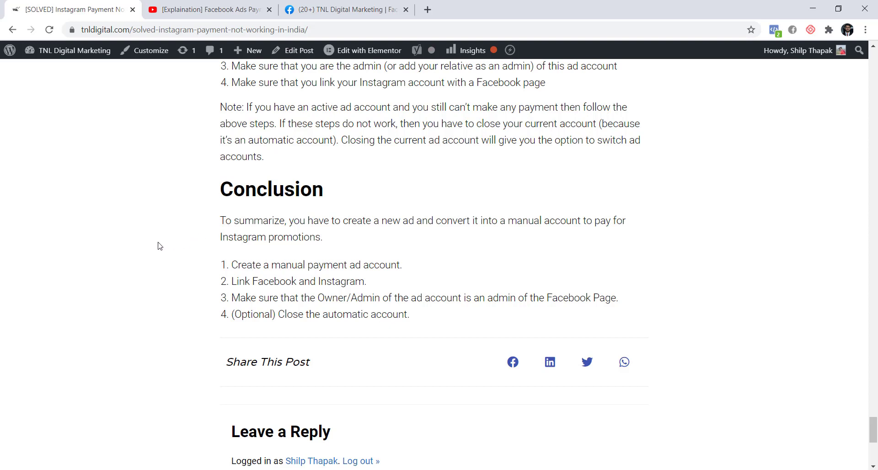
pyautogui.click(201, 13)
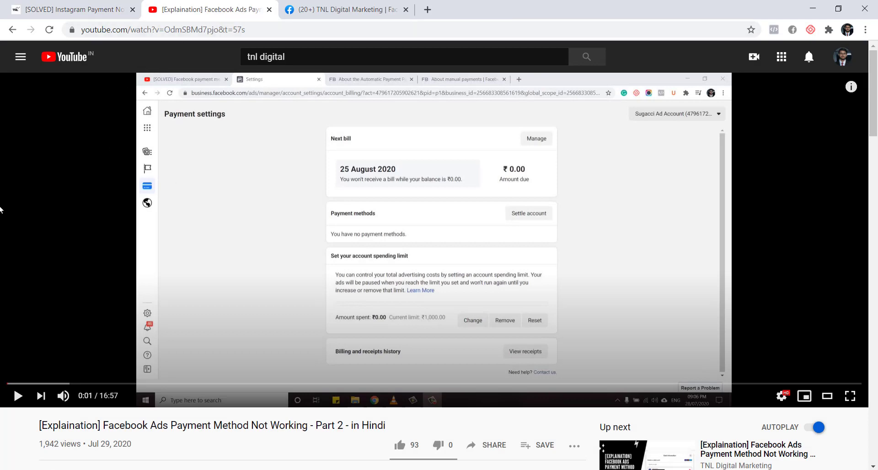
pyautogui.scroll(-6, 1, 216)
pyautogui.scroll(-5, 2, 224)
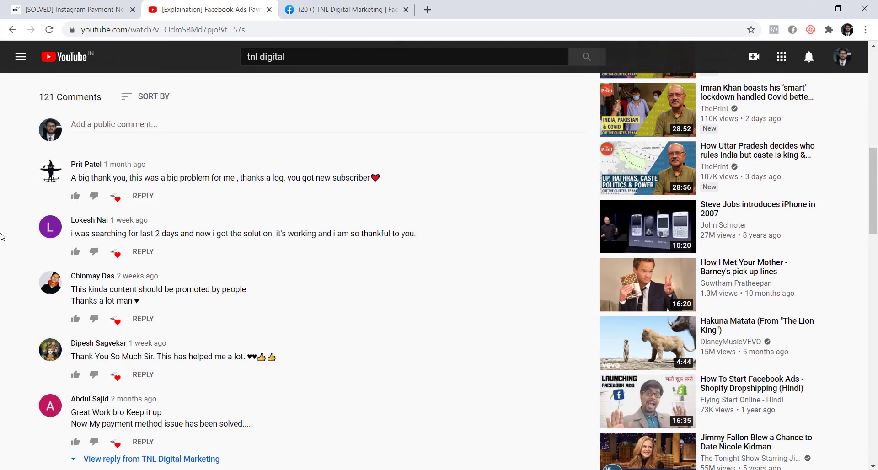
pyautogui.scroll(-1, 225, 326)
pyautogui.scroll(-2, 225, 327)
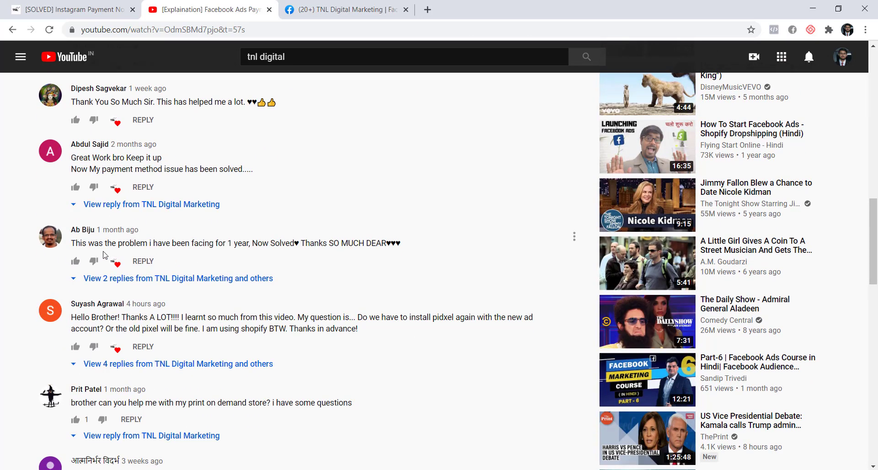
pyautogui.scroll(-2, 146, 237)
pyautogui.scroll(-1, 247, 240)
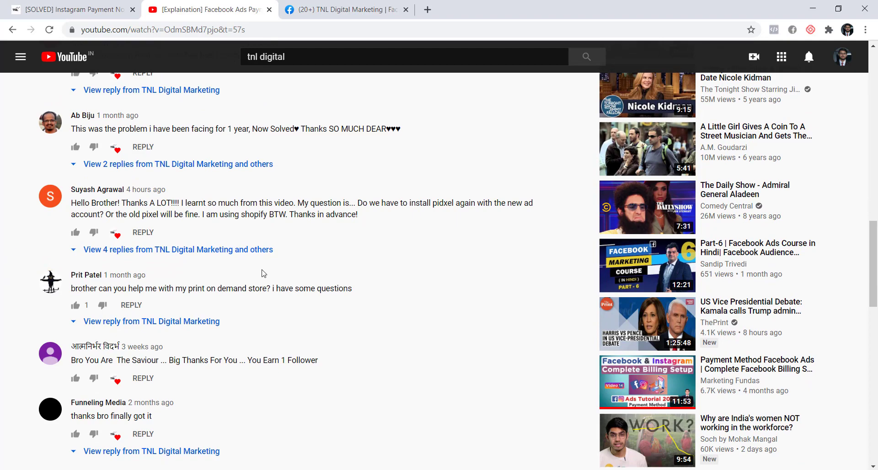
pyautogui.scroll(20, 1, 278)
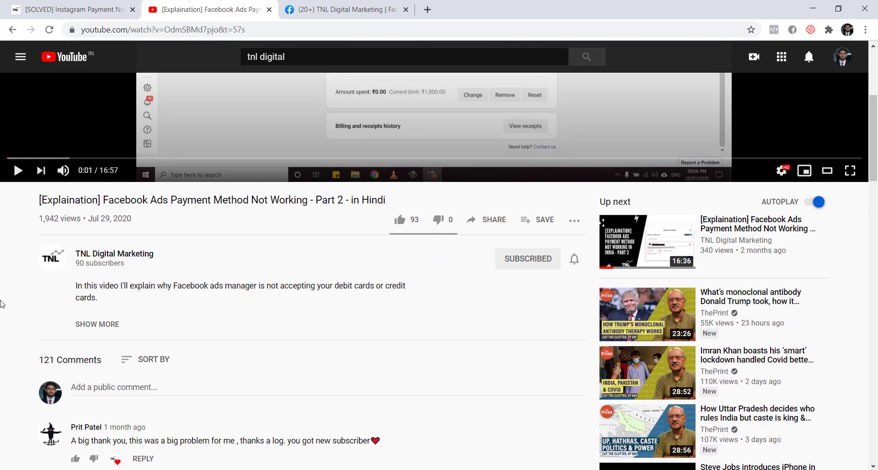